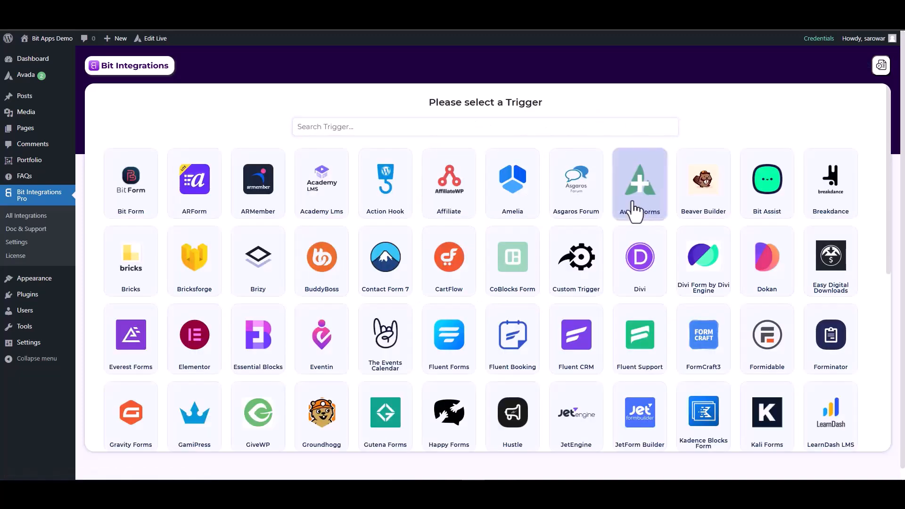
# - Choose Avada Forms as the trigger and start waiting for a test submission
pyautogui.click(633, 207)
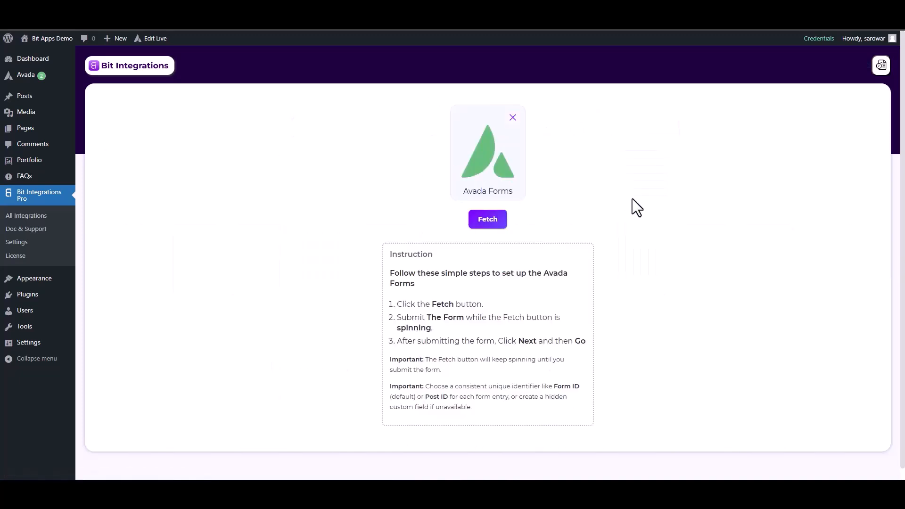
pyautogui.click(504, 224)
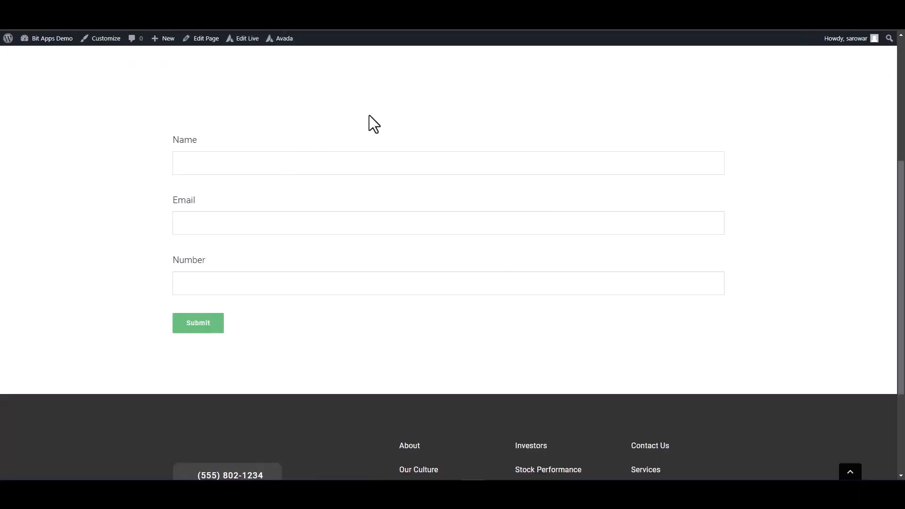
# - Fill in the form's email and number fields, submit it, and return to Bit Integrations
pyautogui.click(494, 212)
pyautogui.click(544, 283)
pyautogui.write('125563')
pyautogui.click(194, 326)
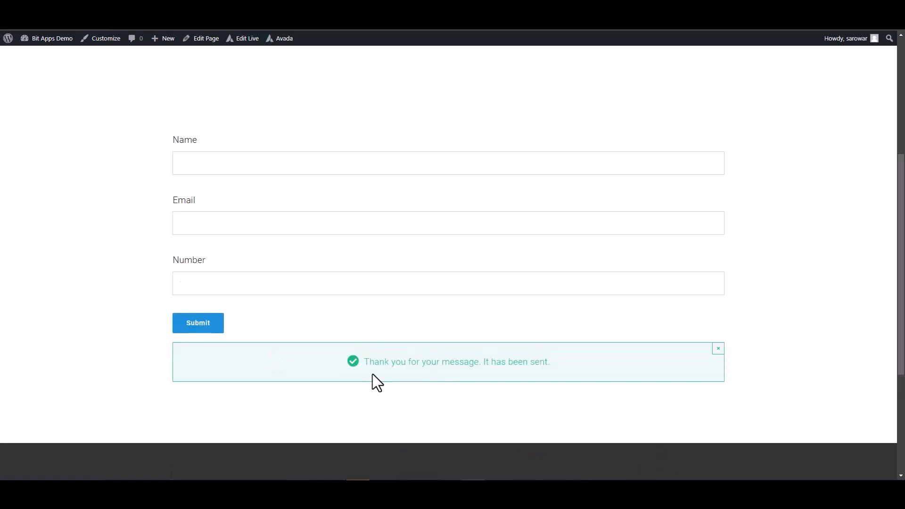
pyautogui.click(188, 16)
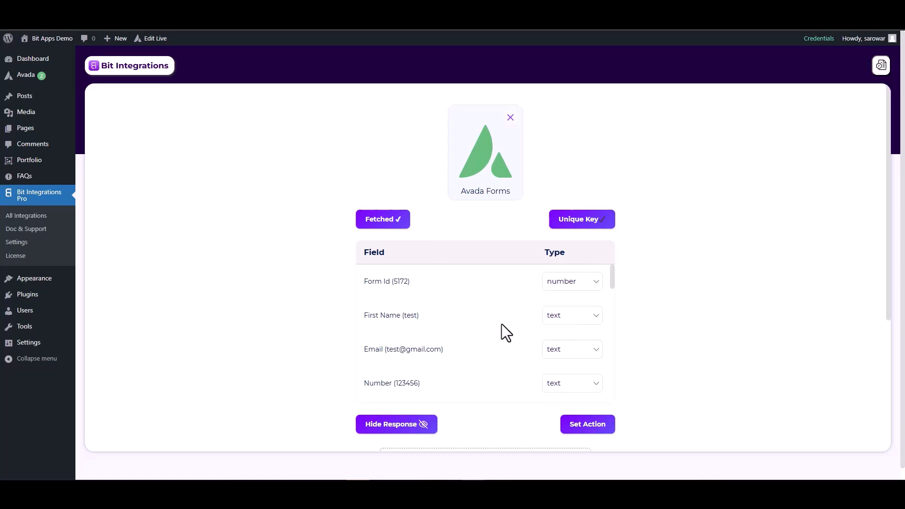
# - Set the Email field's type to email and the Number field's type to number
pyautogui.click(559, 356)
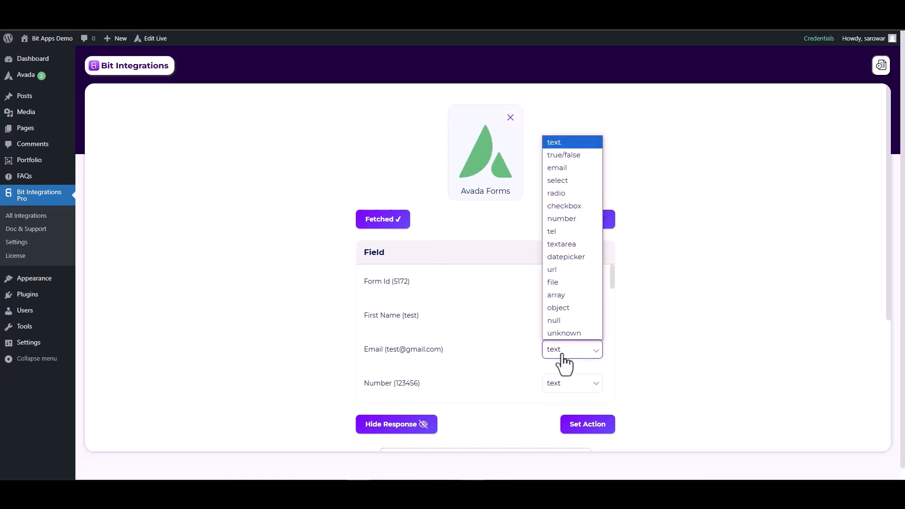
pyautogui.click(556, 169)
pyautogui.scroll(-2, 566, 336)
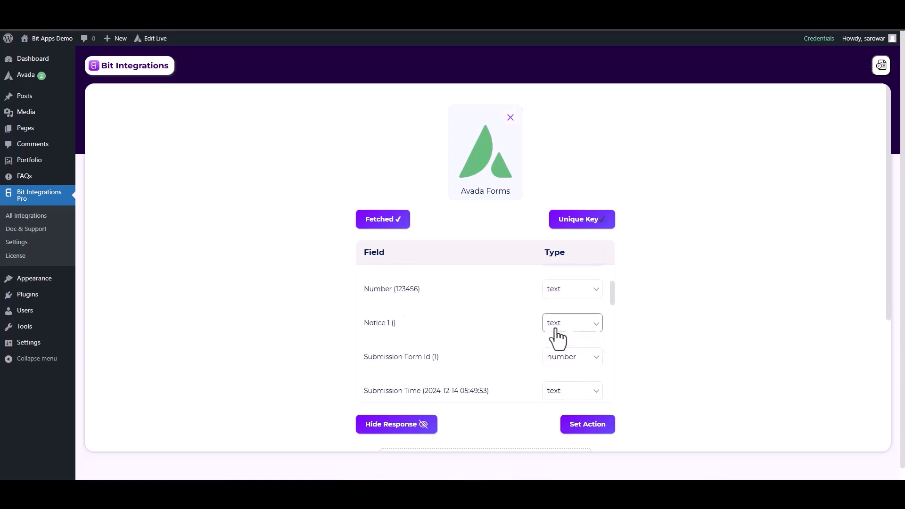
pyautogui.click(552, 293)
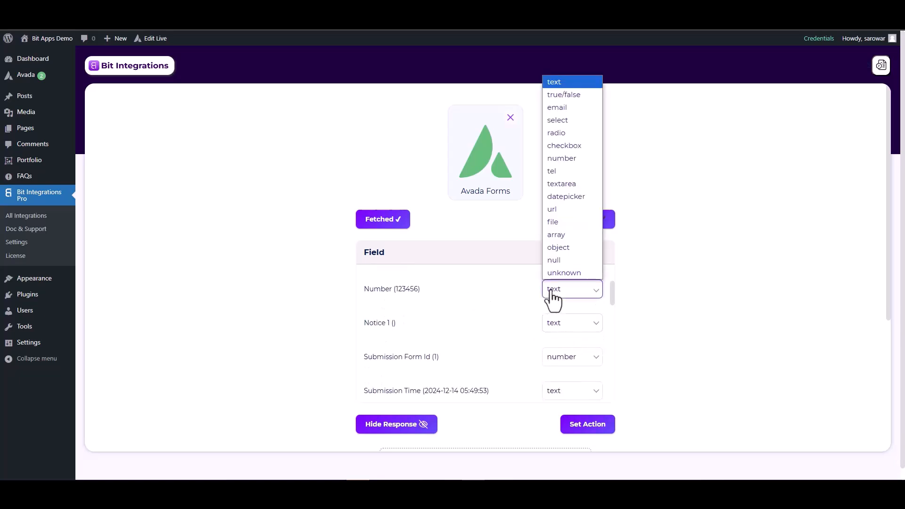
pyautogui.click(561, 159)
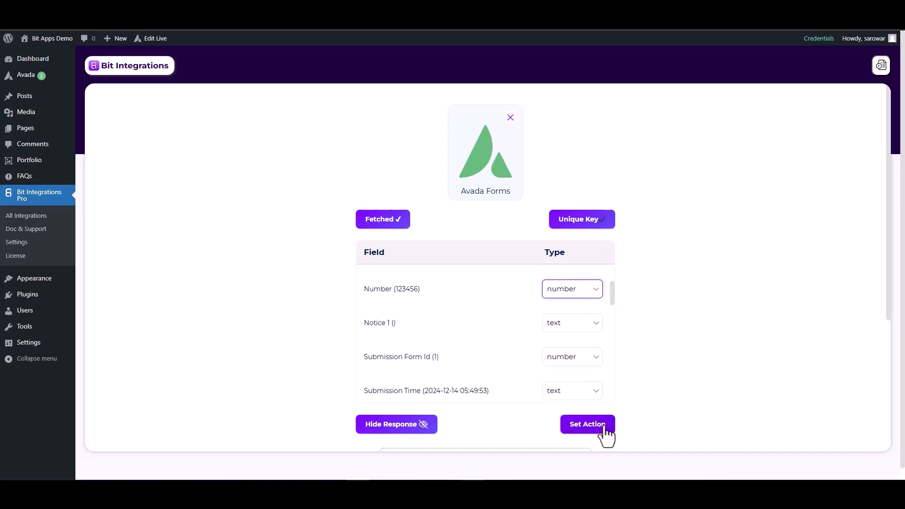
# - Search the actions for 'hubs' and choose Hubspot as the action
pyautogui.click(588, 427)
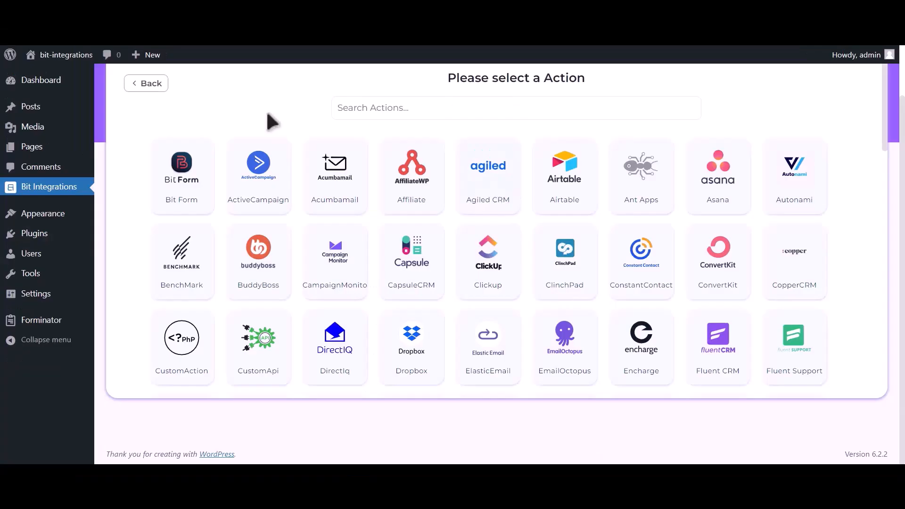
pyautogui.click(442, 108)
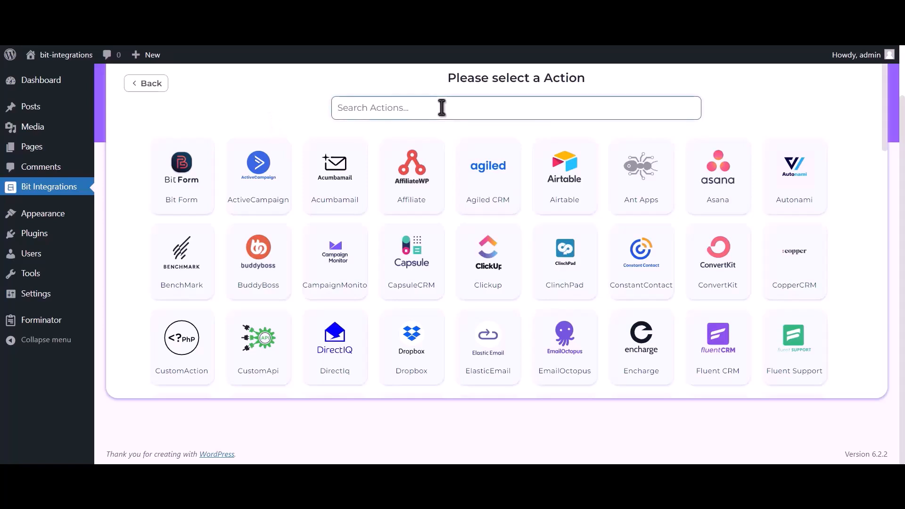
pyautogui.write('hubspot')
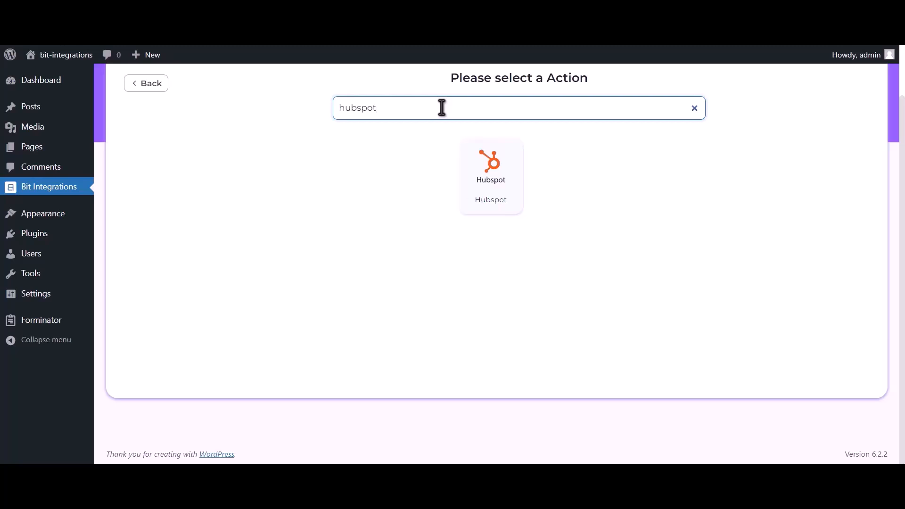
pyautogui.click(498, 188)
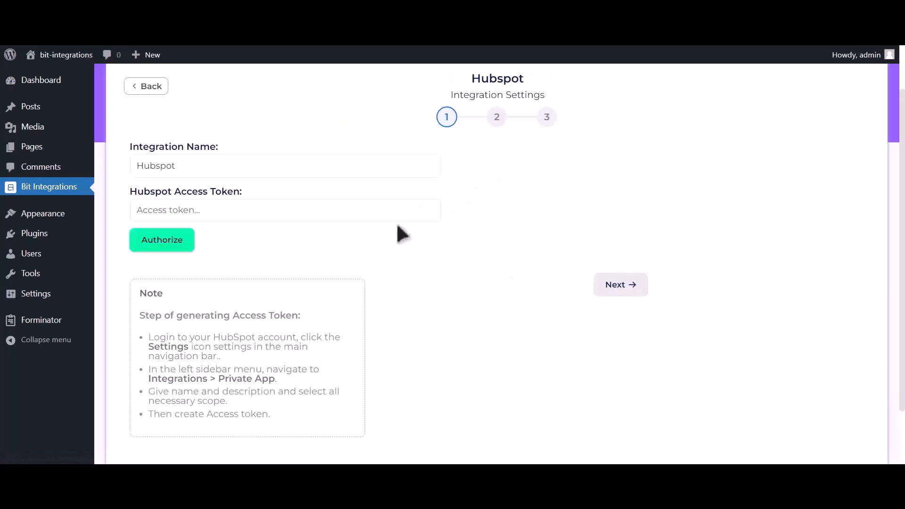
# - Read the note explaining how to generate a HubSpot access token
pyautogui.moveTo(137, 315); pyautogui.dragTo(305, 415)
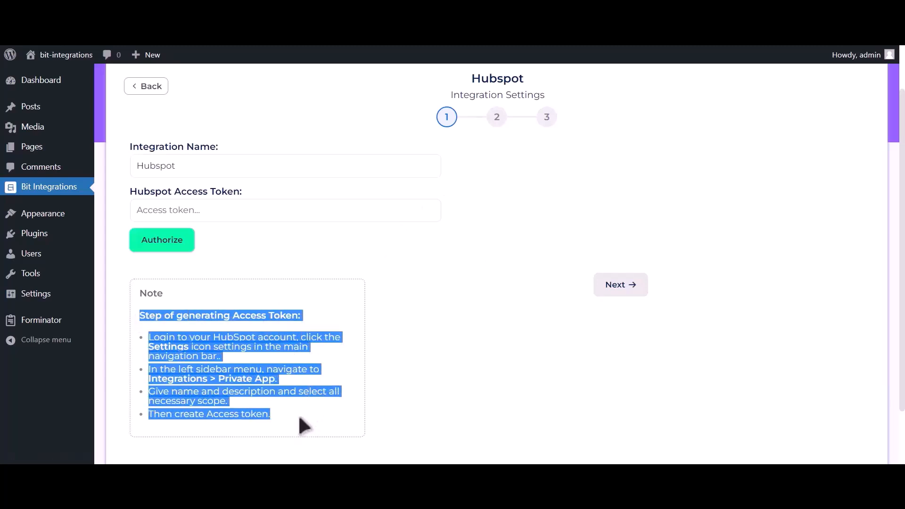
pyautogui.click(305, 315)
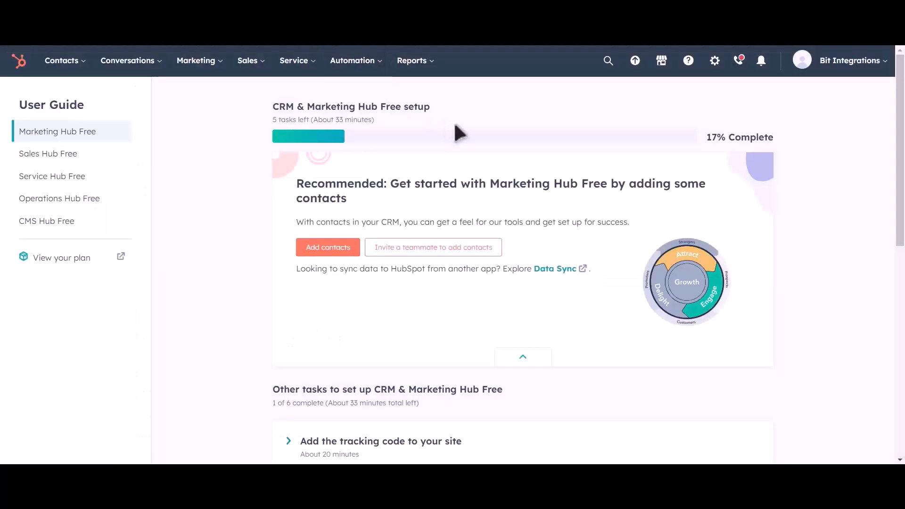
# - Go to HubSpot settings under Integrations > Private Apps
pyautogui.click(715, 66)
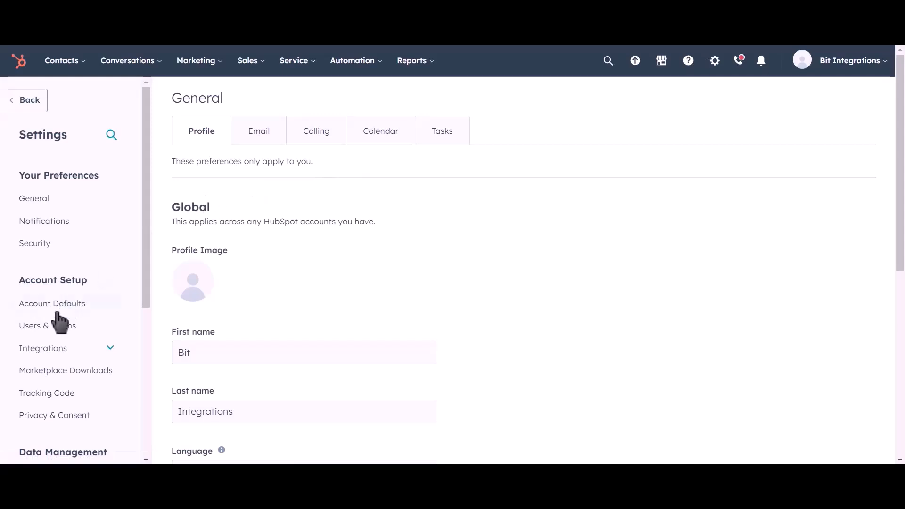
pyautogui.click(78, 351)
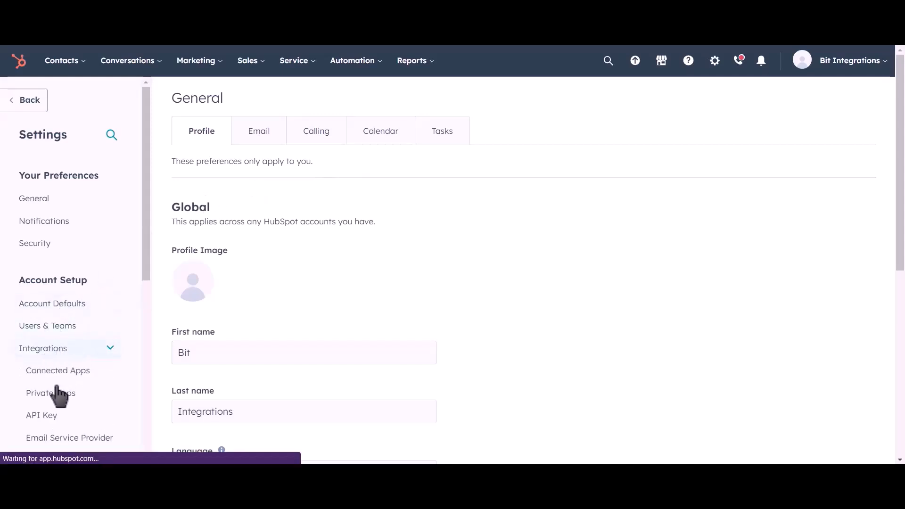
pyautogui.click(92, 400)
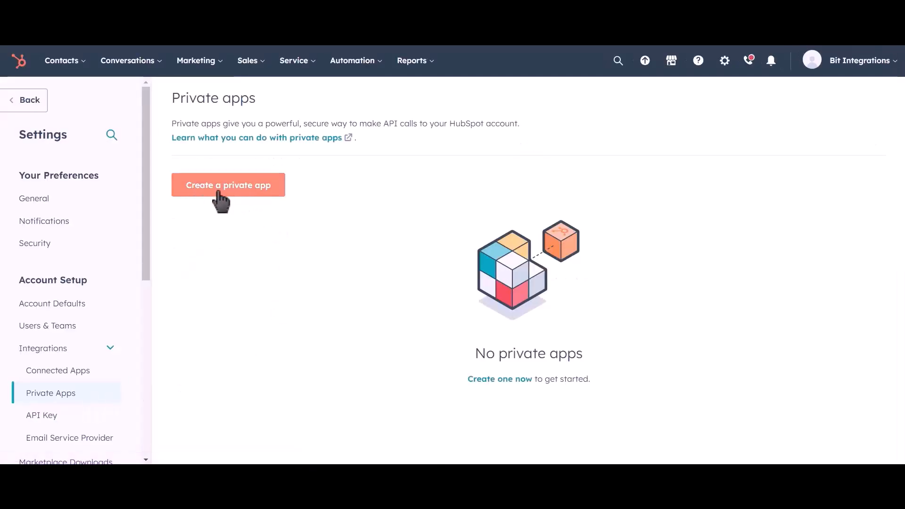
# - Create a private app named 'Bit Integrations' and go to its Scopes section
pyautogui.click(250, 203)
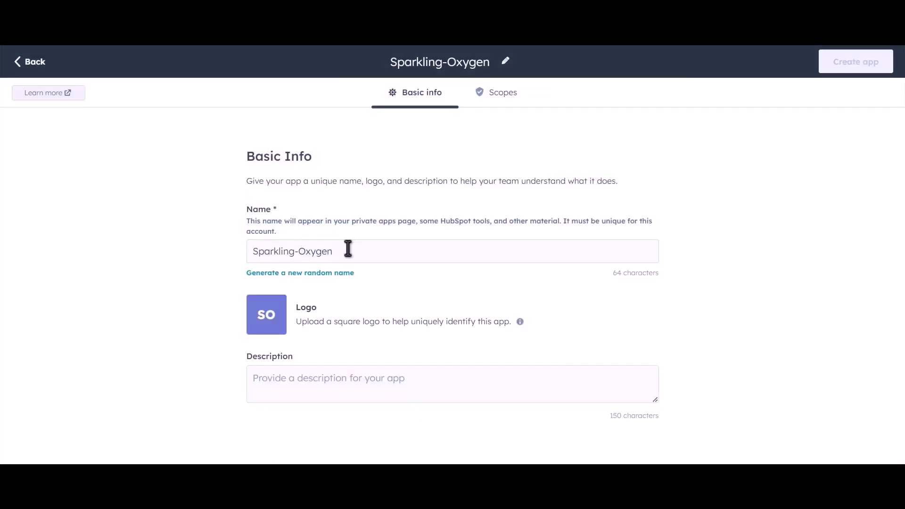
pyautogui.moveTo(348, 250); pyautogui.dragTo(239, 252)
pyautogui.write('B')
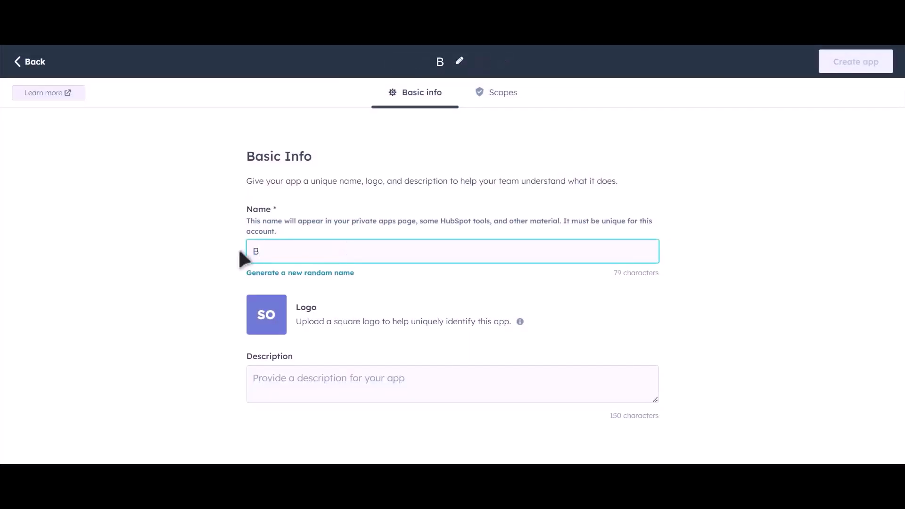
pyautogui.write('it Inte')
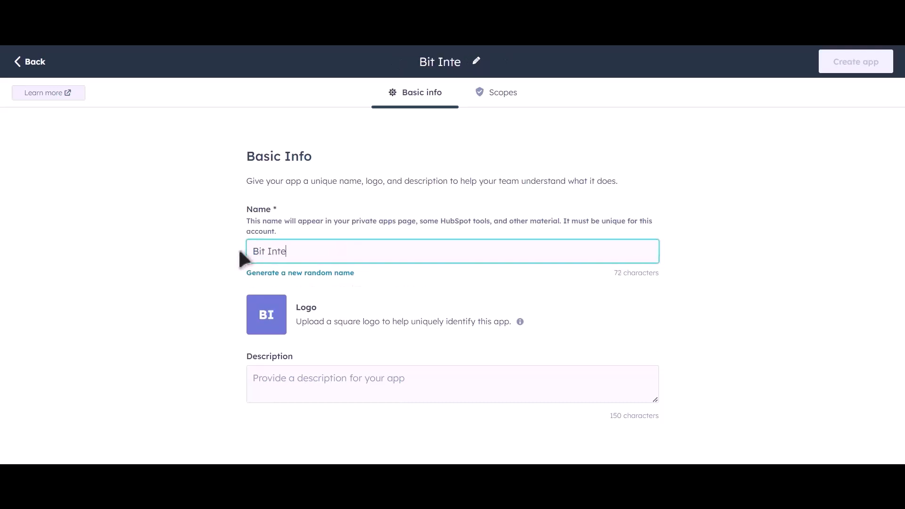
pyautogui.write('grations')
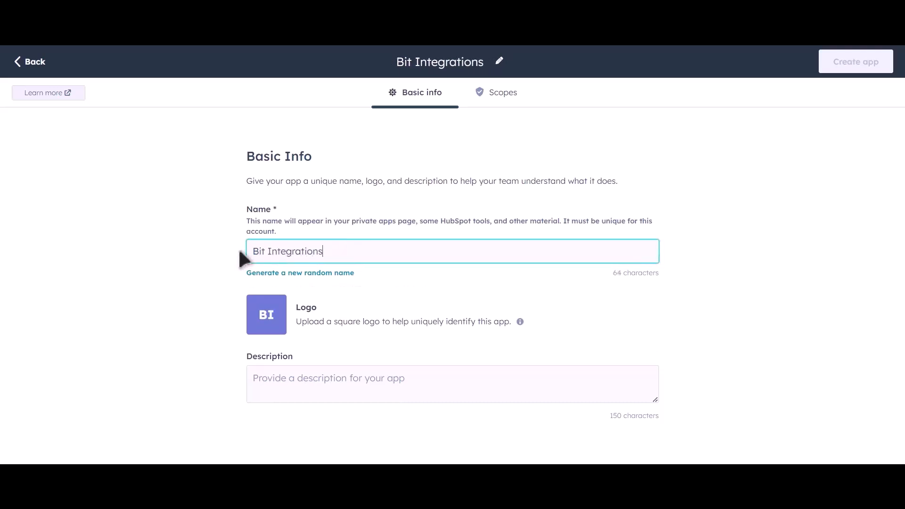
pyautogui.click(505, 95)
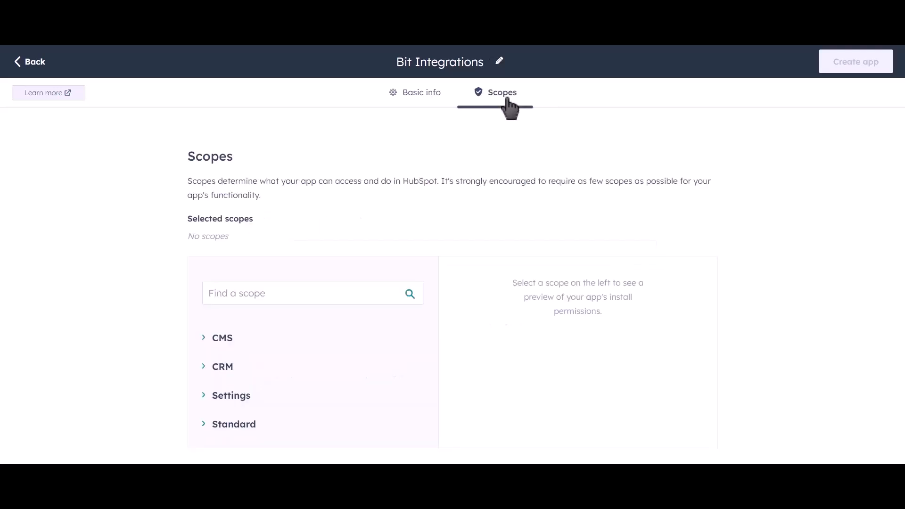
# - Grant read access to the CRM lists, objects and schemas scopes
pyautogui.click(206, 373)
pyautogui.scroll(-4, 398, 316)
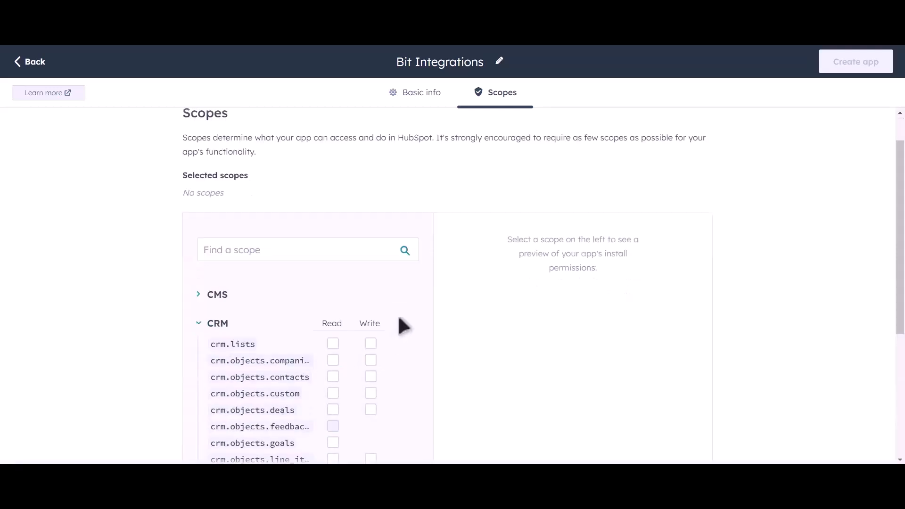
pyautogui.scroll(-2, 425, 270)
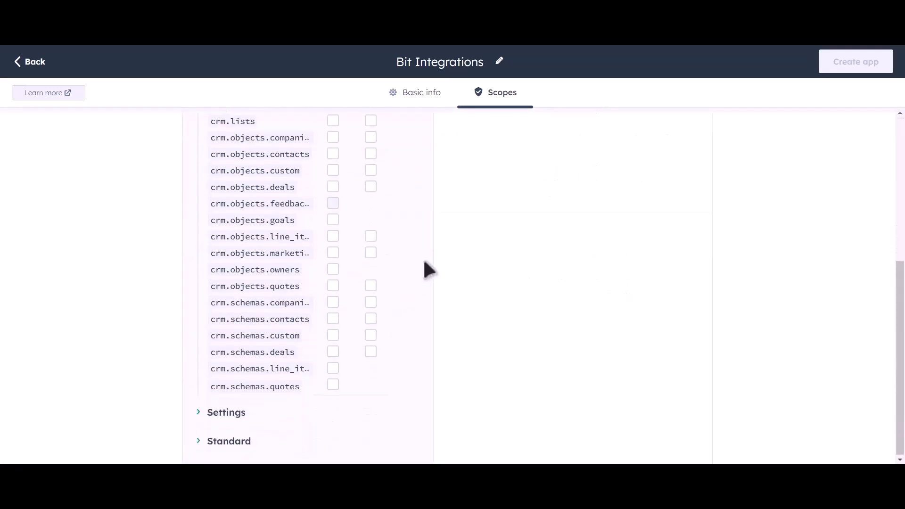
pyautogui.scroll(2, 401, 219)
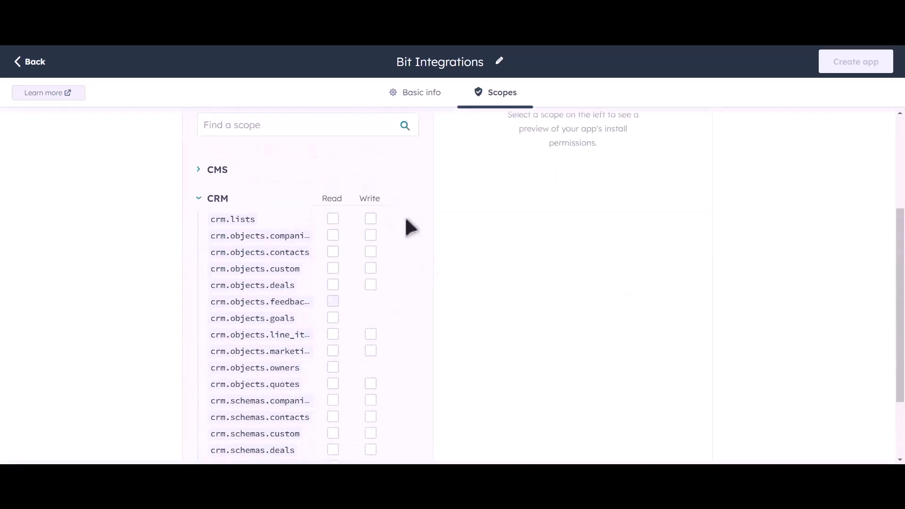
pyautogui.click(333, 218)
pyautogui.click(333, 236)
pyautogui.click(333, 252)
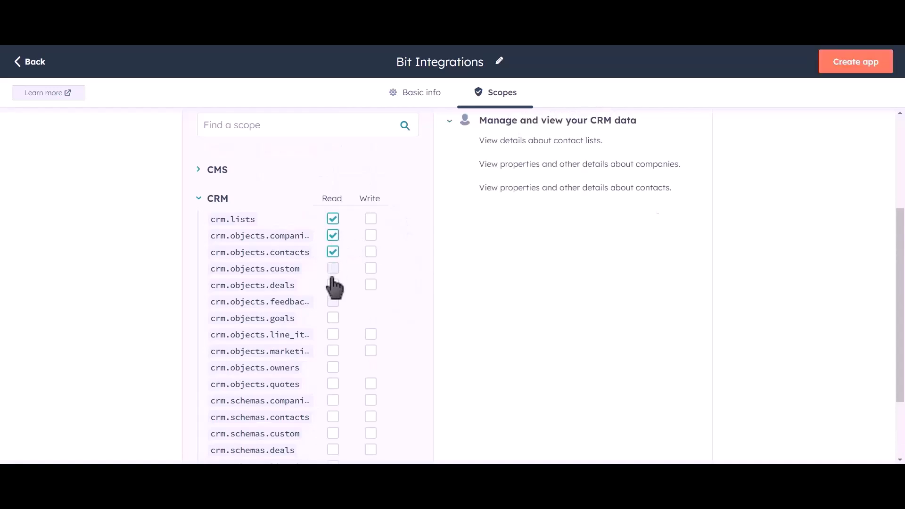
pyautogui.click(333, 268)
pyautogui.click(333, 285)
pyautogui.click(333, 318)
pyautogui.click(333, 334)
pyautogui.click(333, 351)
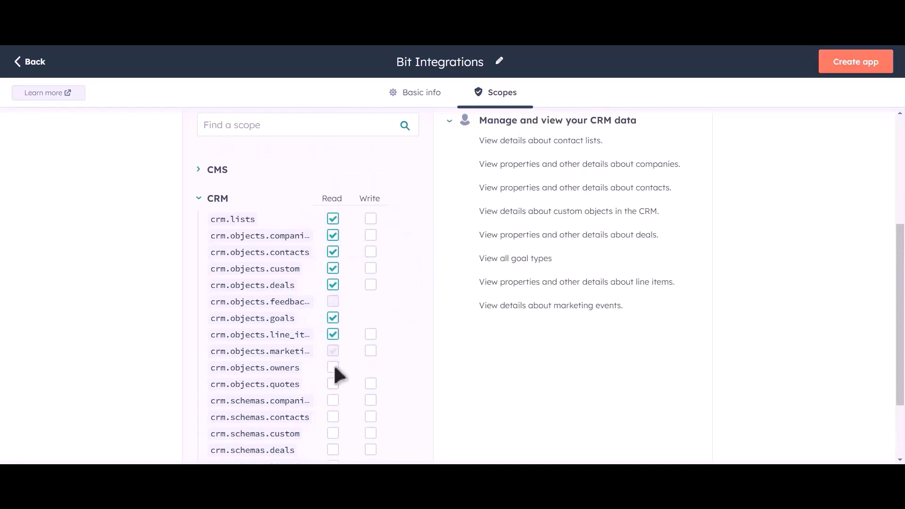
pyautogui.click(333, 368)
pyautogui.click(333, 384)
pyautogui.click(333, 400)
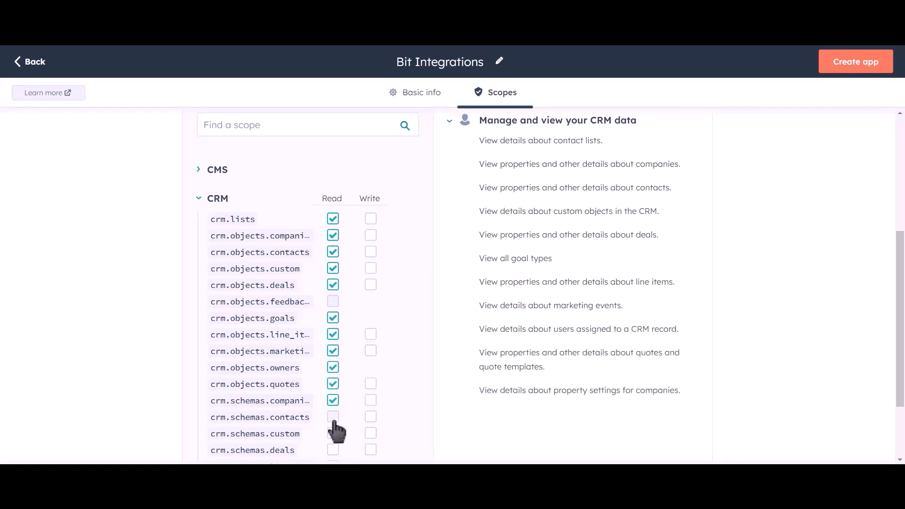
pyautogui.click(332, 417)
pyautogui.click(333, 433)
pyautogui.click(333, 450)
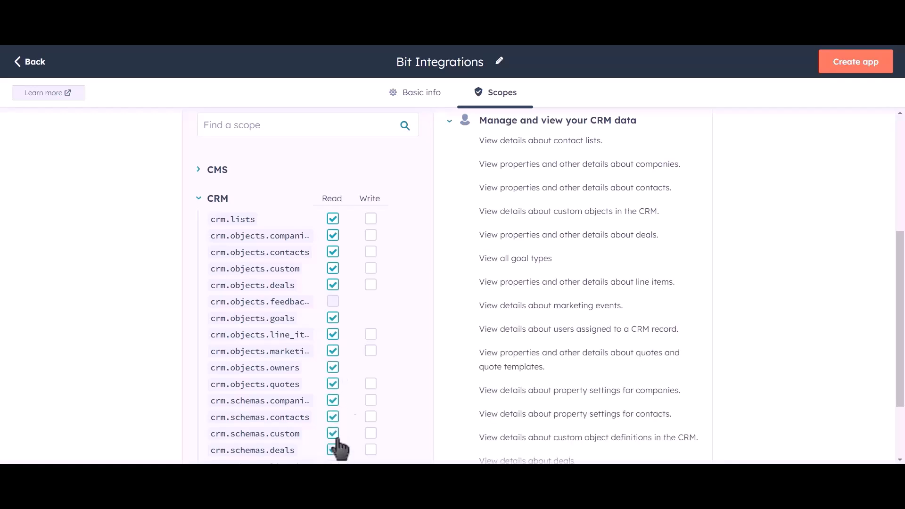
# - Grant write access to the CRM lists, objects and schemas scopes and review the selection
pyautogui.click(371, 218)
pyautogui.click(370, 236)
pyautogui.click(371, 252)
pyautogui.click(370, 268)
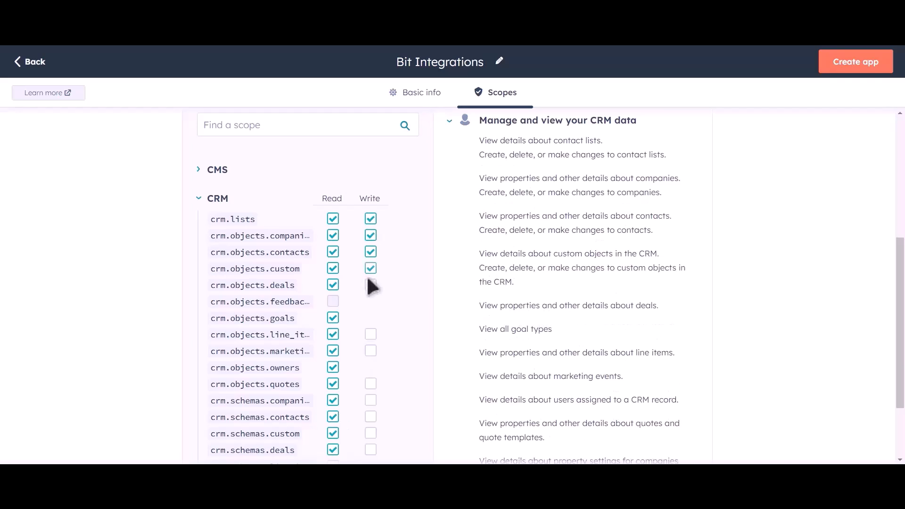
pyautogui.click(371, 284)
pyautogui.click(370, 351)
pyautogui.click(371, 384)
pyautogui.click(370, 400)
pyautogui.click(370, 434)
pyautogui.click(371, 450)
pyautogui.scroll(-2, 397, 298)
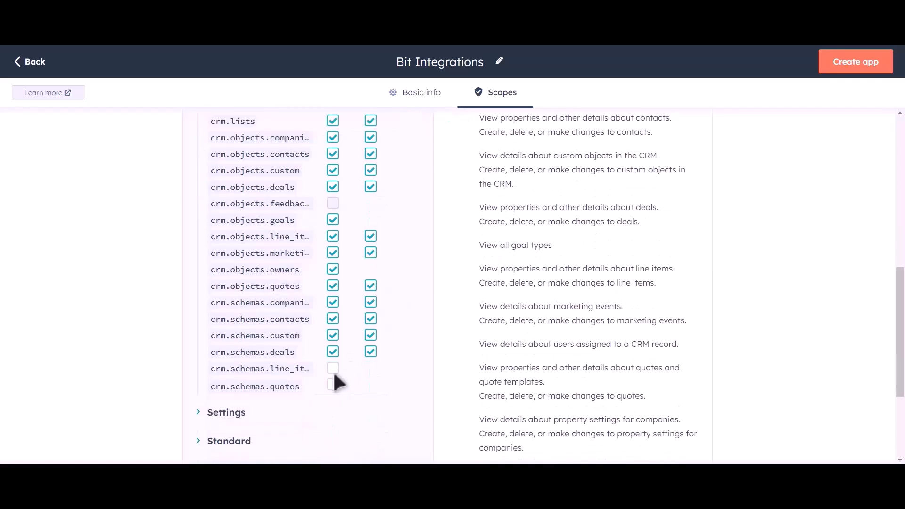
pyautogui.scroll(6, 420, 297)
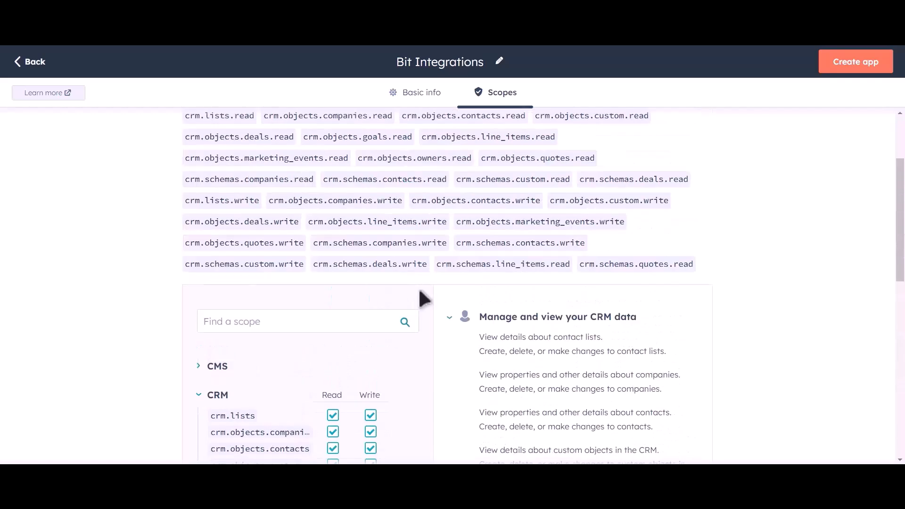
# - Confirm creating the private app, then reveal and copy its access token
pyautogui.click(858, 72)
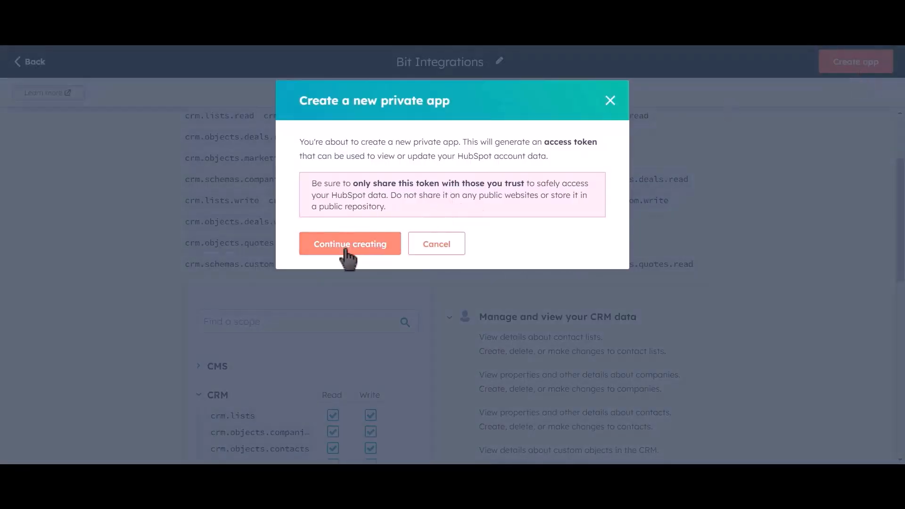
pyautogui.click(372, 259)
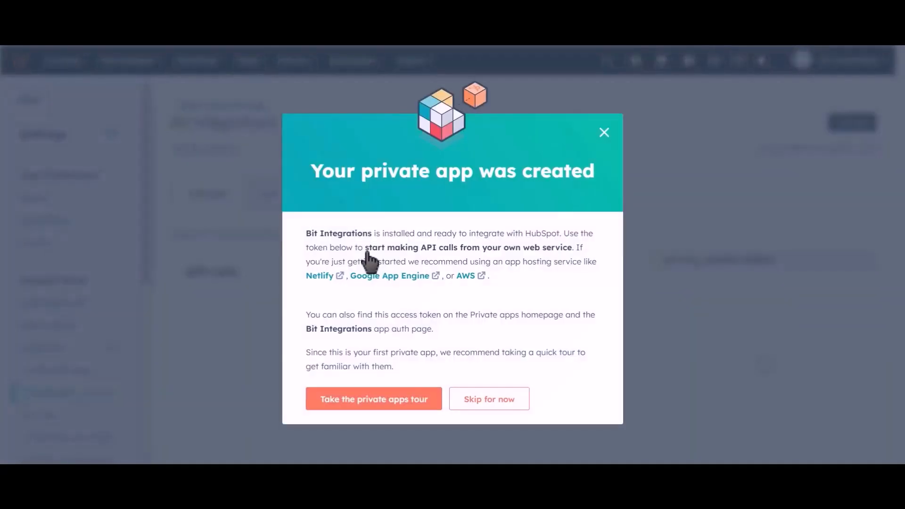
pyautogui.click(544, 313)
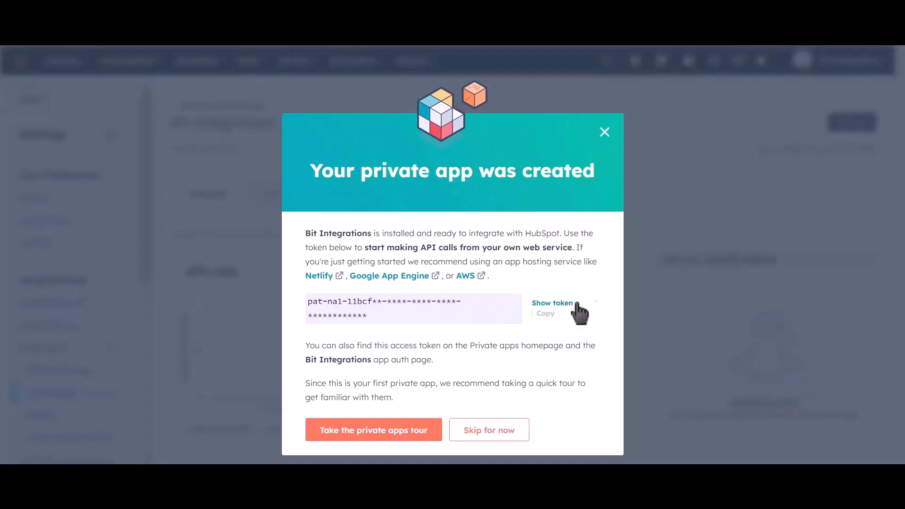
pyautogui.click(549, 304)
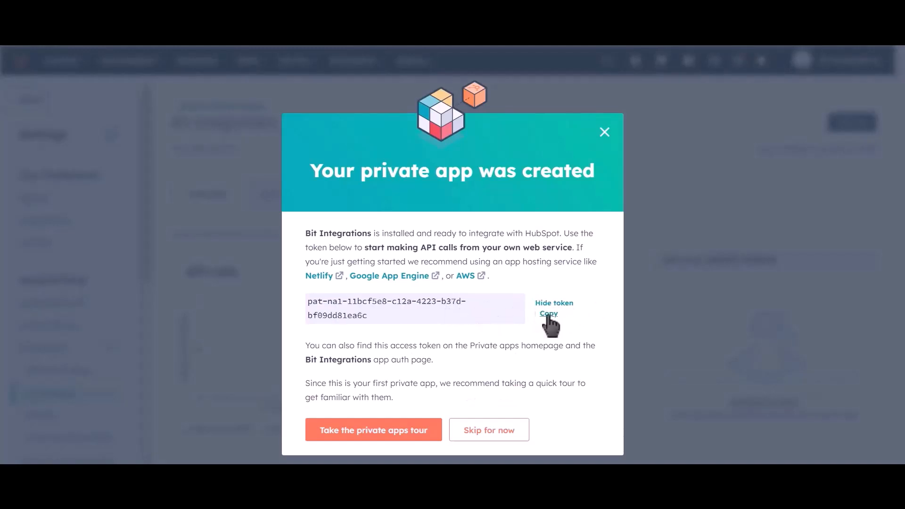
pyautogui.click(549, 314)
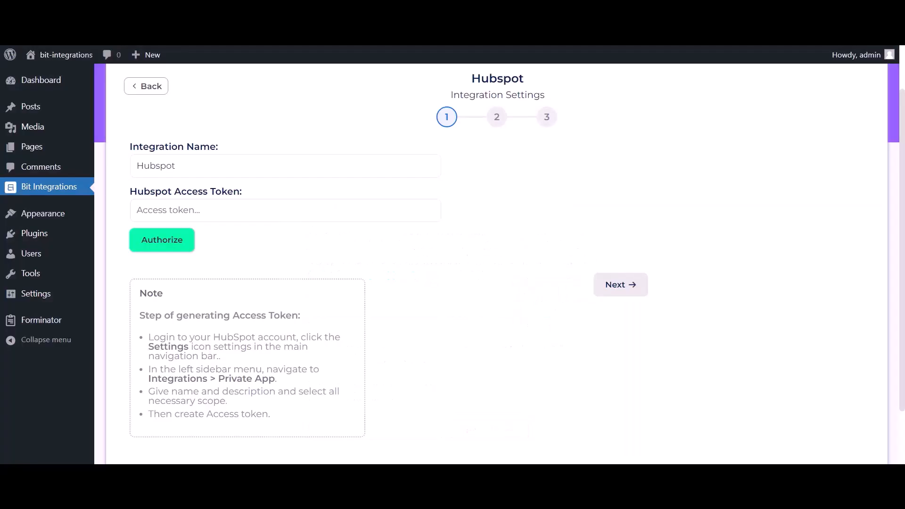
# - Paste the access token and authorize the HubSpot connection
pyautogui.click(231, 217)
pyautogui.hotkey('ctrl', 'v')
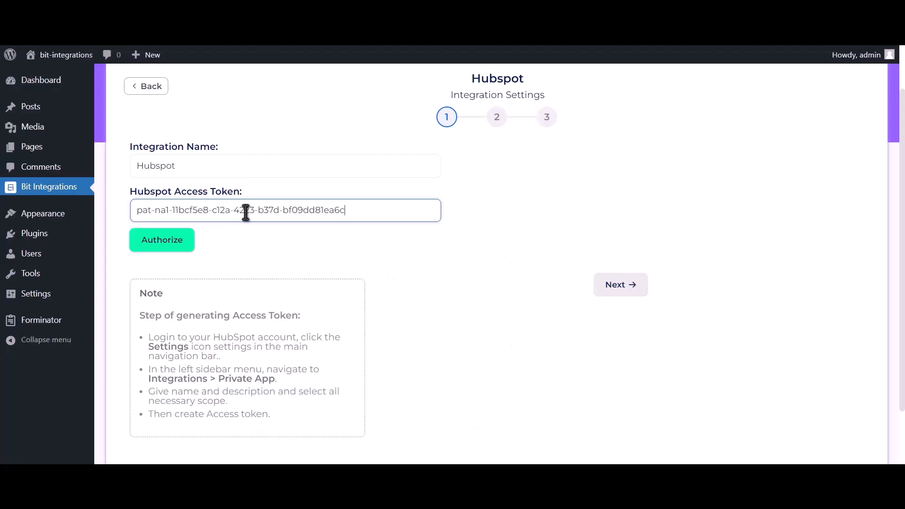
pyautogui.click(164, 246)
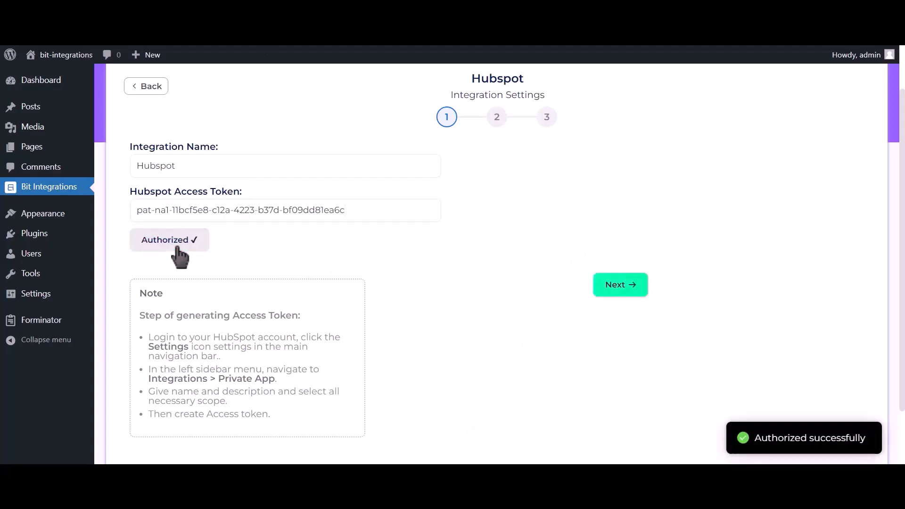
pyautogui.moveTo(753, 439); pyautogui.dragTo(881, 448)
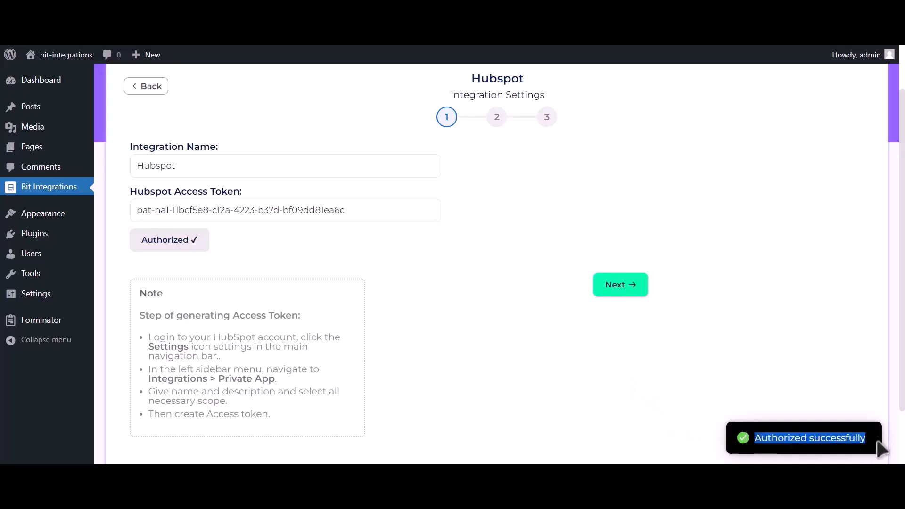
# - Proceed to the action step and choose Create Contact as the HubSpot action
pyautogui.click(626, 299)
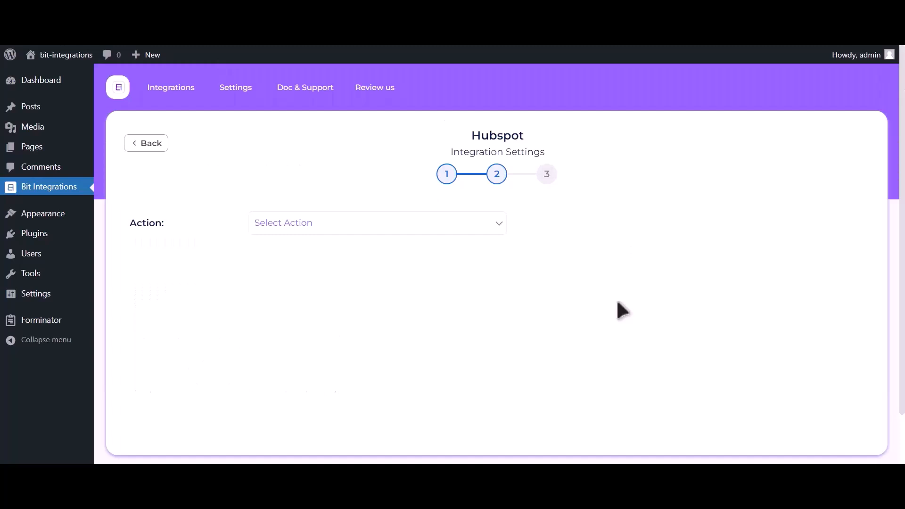
pyautogui.click(457, 229)
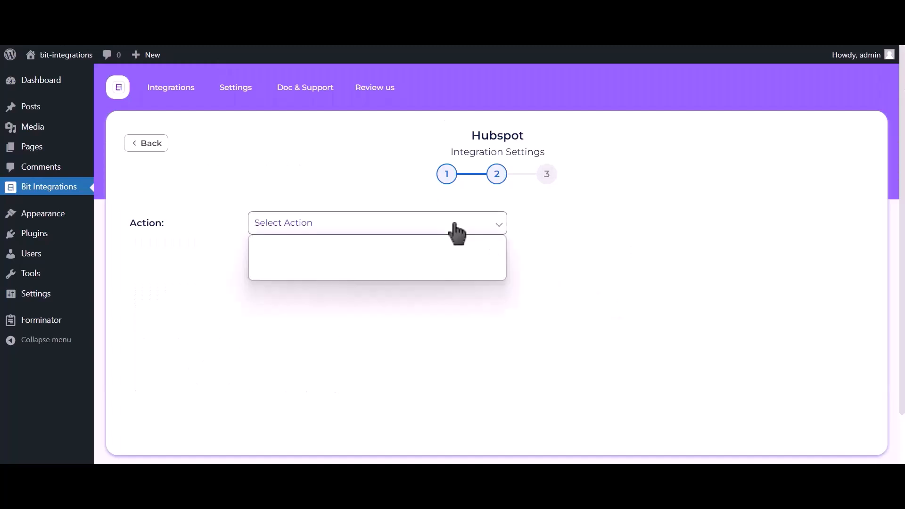
pyautogui.click(424, 252)
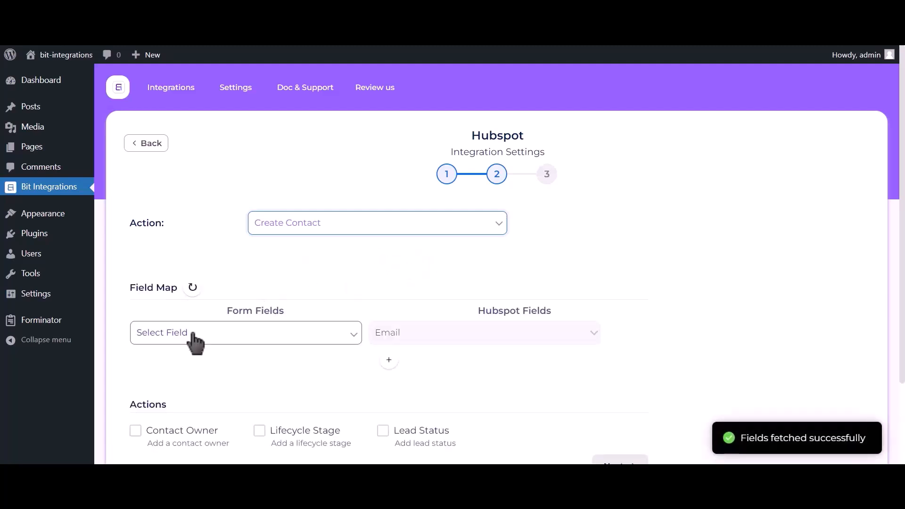
# - Map Email Address-1 to HubSpot Email and Name-1 to HubSpot First Name
pyautogui.click(194, 336)
pyautogui.click(191, 379)
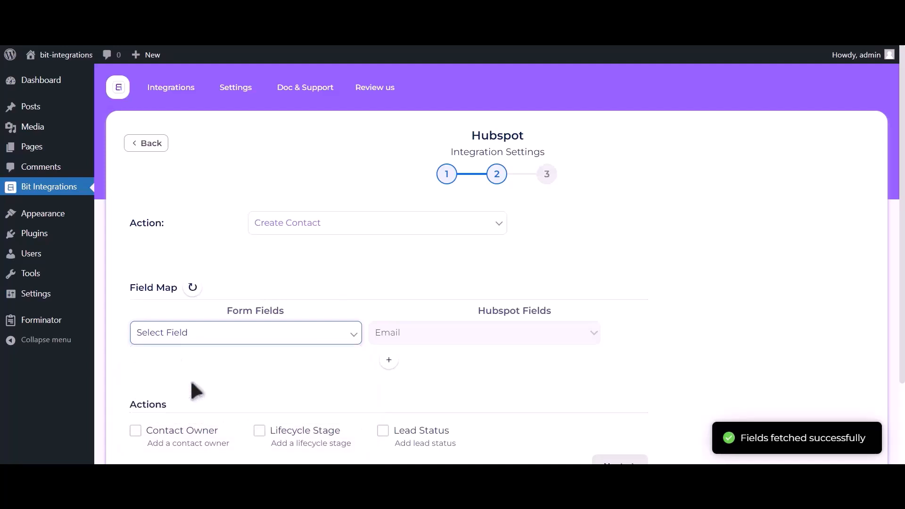
pyautogui.click(389, 361)
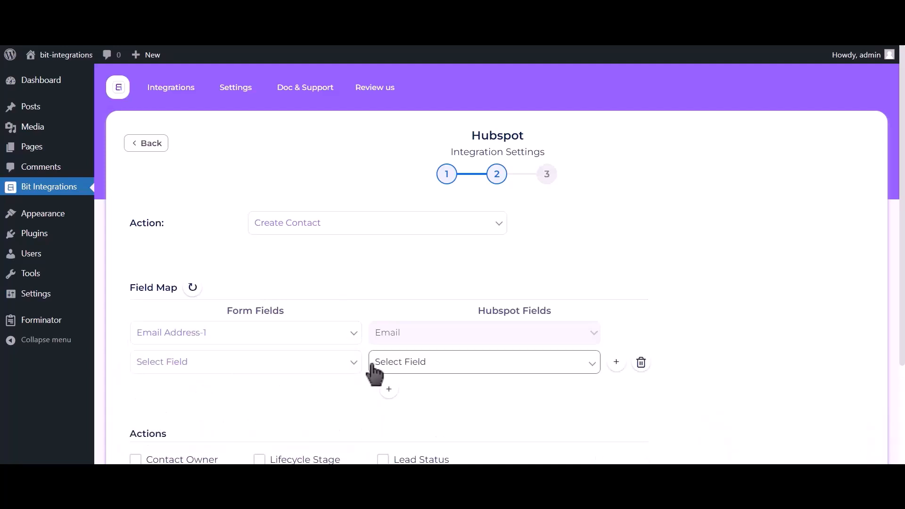
pyautogui.click(236, 370)
pyautogui.click(222, 403)
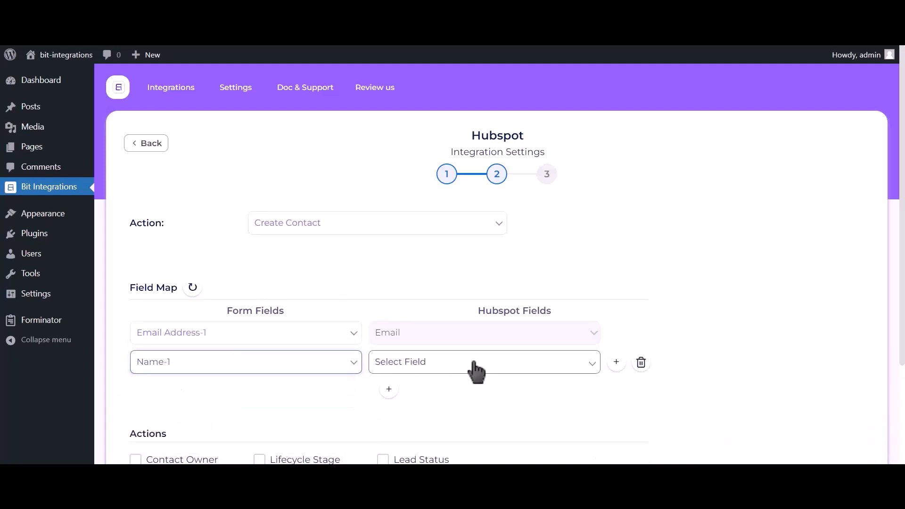
pyautogui.click(475, 369)
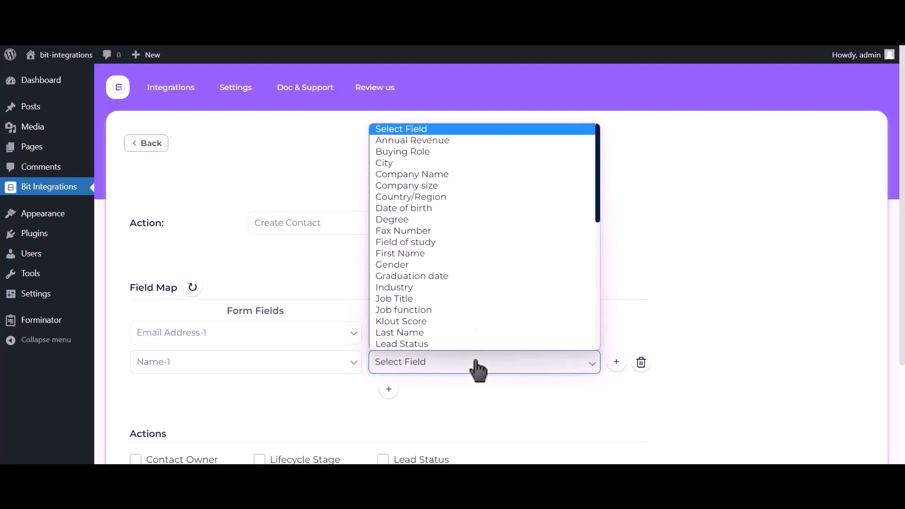
pyautogui.click(416, 253)
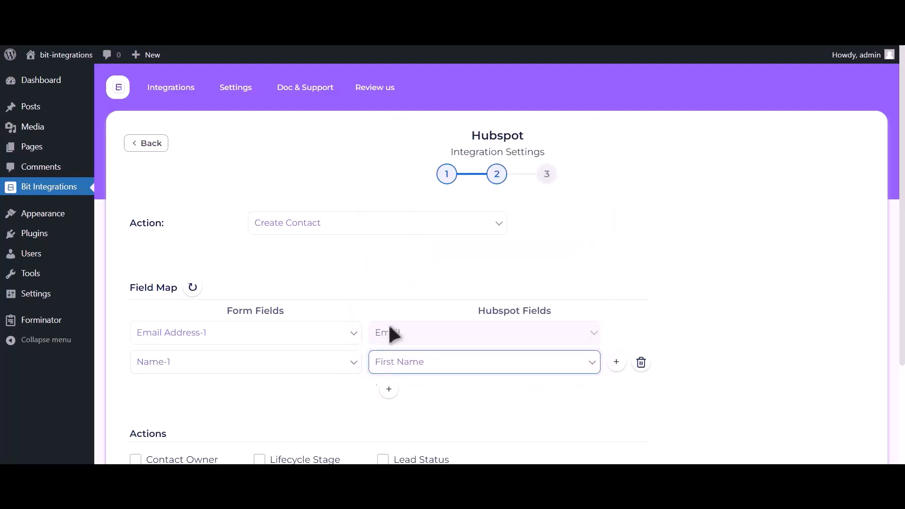
# - Add a third mapping from Phone Number-1 to HubSpot Phone Number
pyautogui.click(388, 391)
pyautogui.click(234, 396)
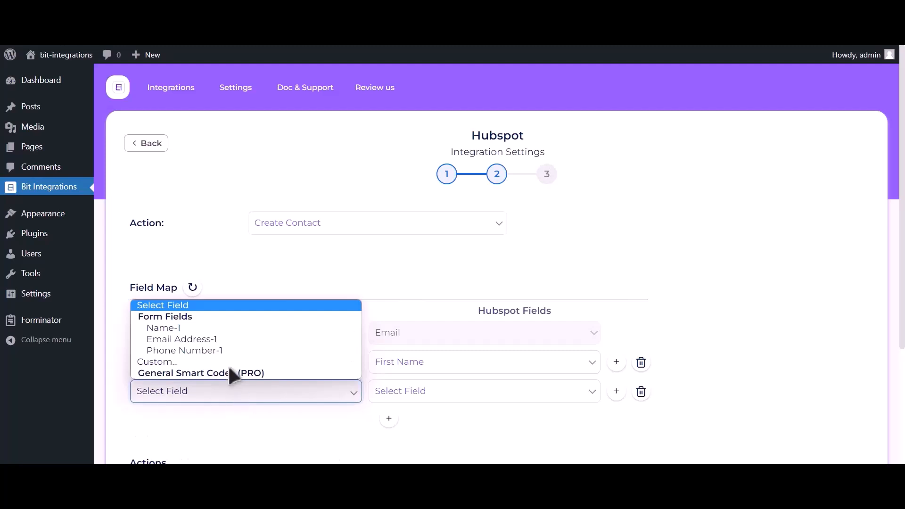
pyautogui.click(219, 352)
pyautogui.click(433, 396)
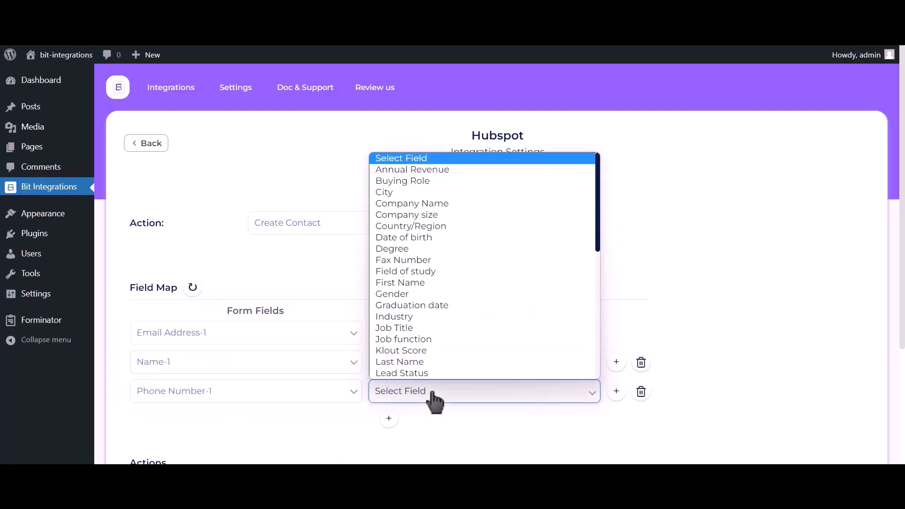
pyautogui.press('p')
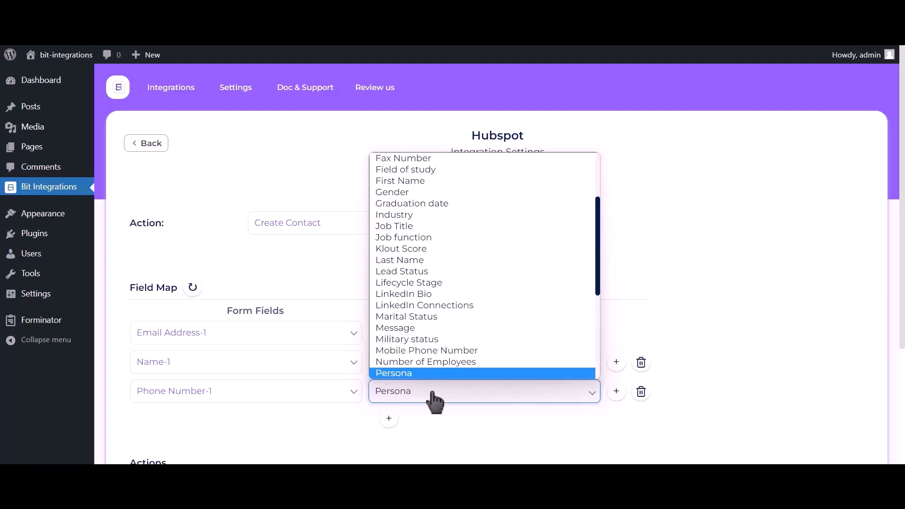
pyautogui.press('h')
pyautogui.click(429, 371)
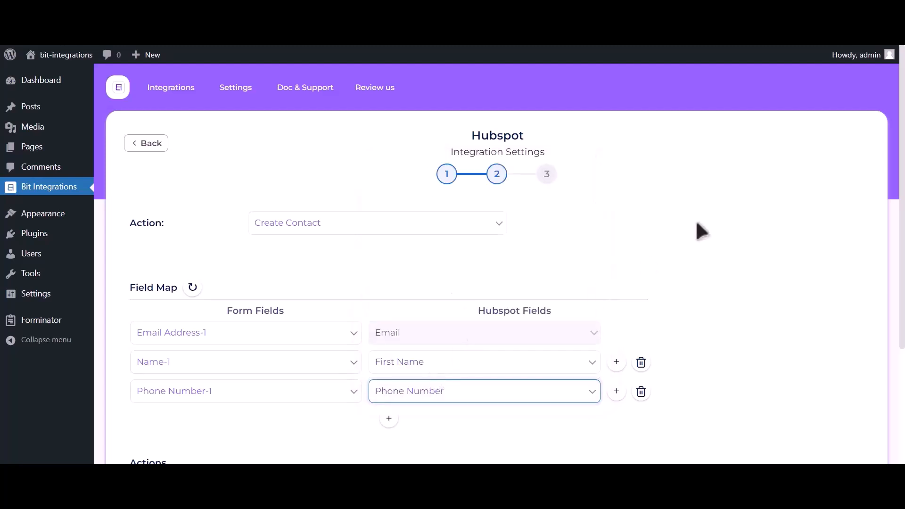
pyautogui.scroll(-4, 702, 231)
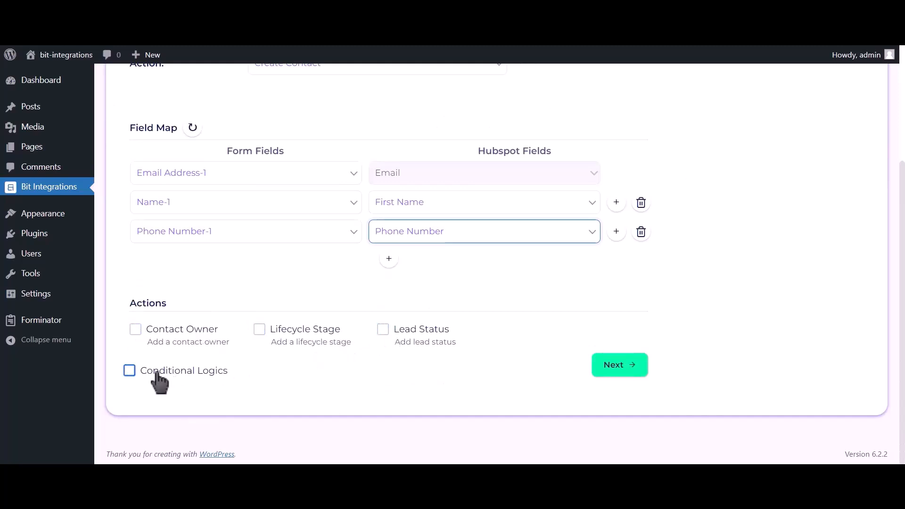
# - Finish and save the HubSpot integration, then click into the site form's Name field
pyautogui.click(622, 370)
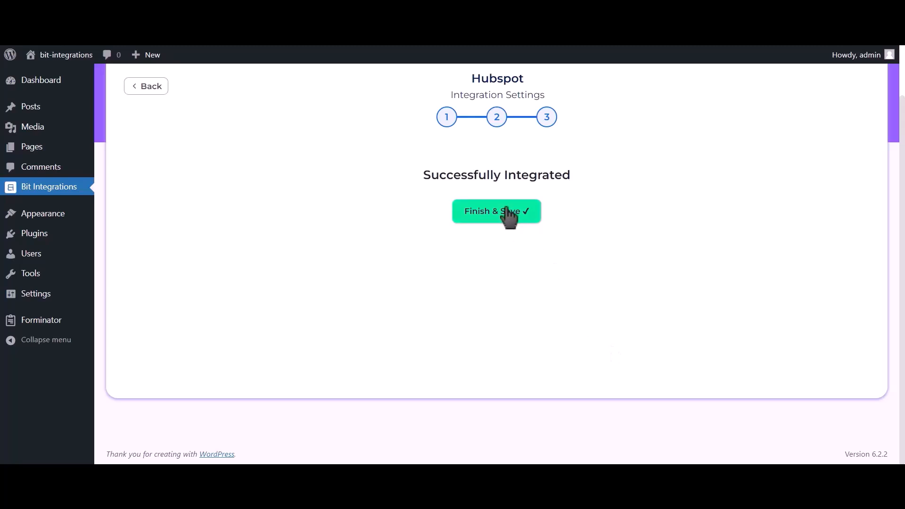
pyautogui.click(509, 217)
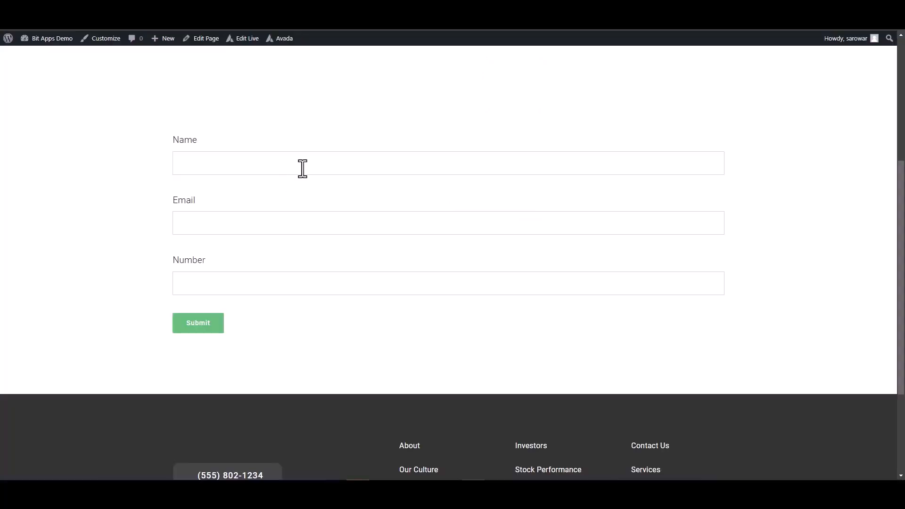
pyautogui.click(303, 168)
# - Enter a test email and phone number in the Avada form, submit it, and check the confirmation
pyautogui.click(653, 229)
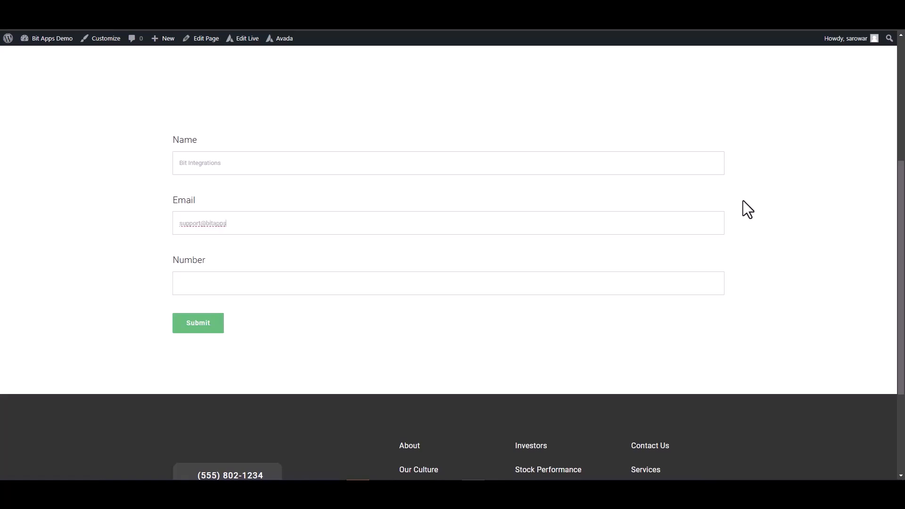
pyautogui.click(642, 279)
pyautogui.write('444555666')
pyautogui.click(208, 324)
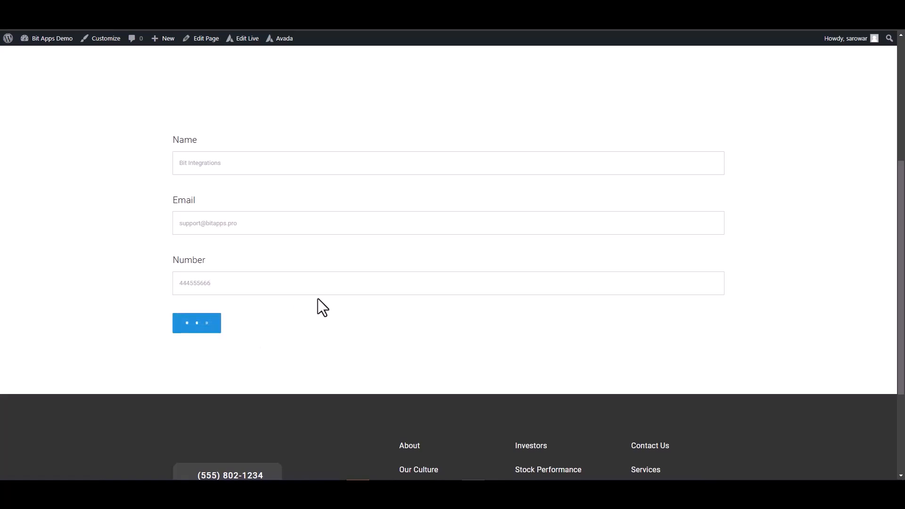
pyautogui.tripleClick(509, 363)
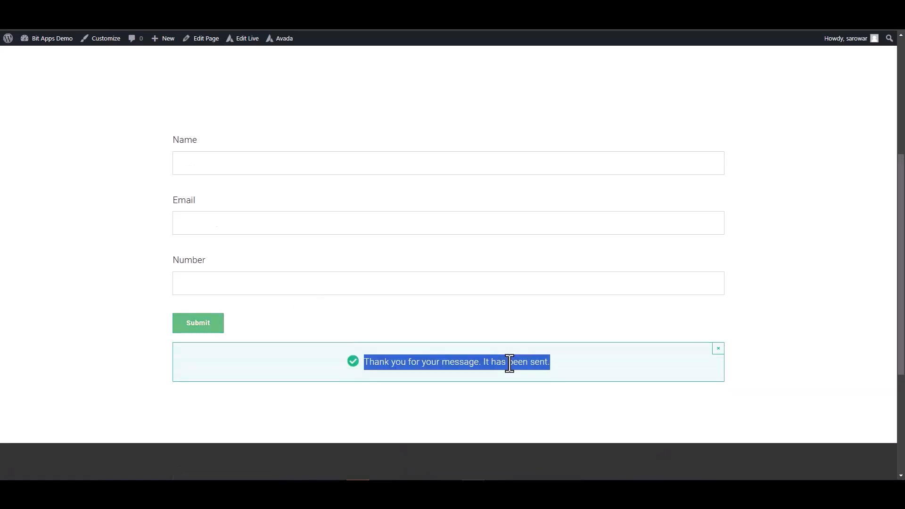
pyautogui.click(774, 343)
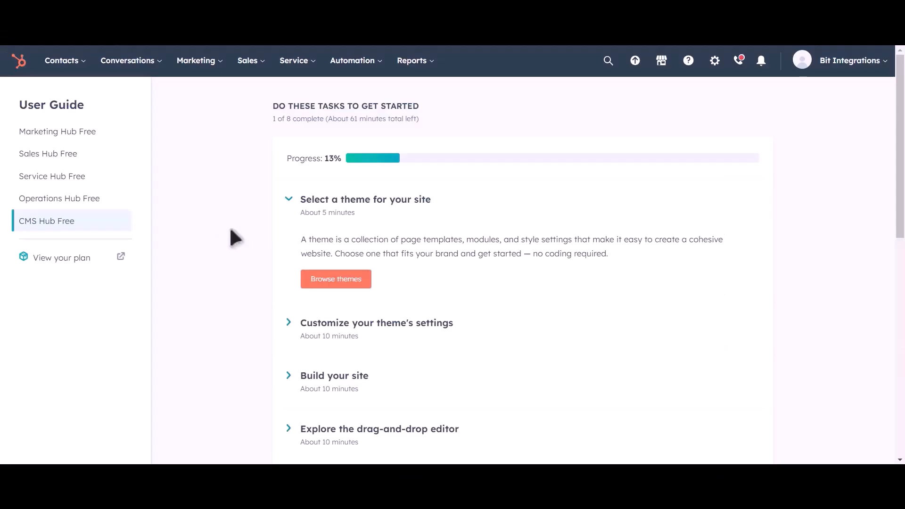
# - Go to HubSpot Contacts and preview the newly created test contact's details
pyautogui.click(76, 68)
pyautogui.click(72, 100)
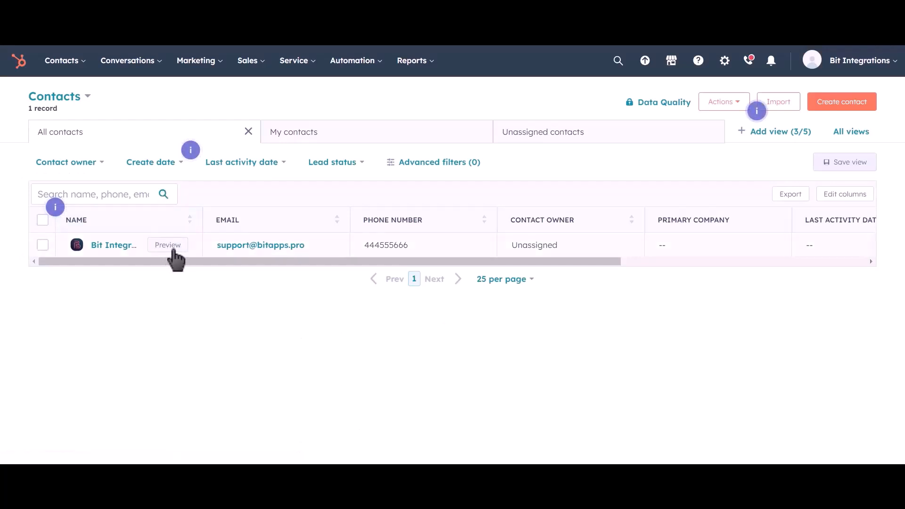
pyautogui.click(173, 246)
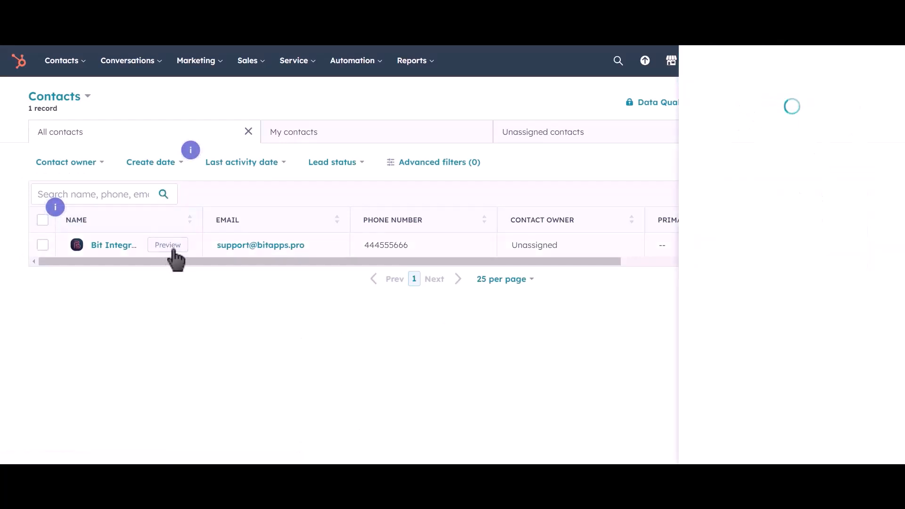